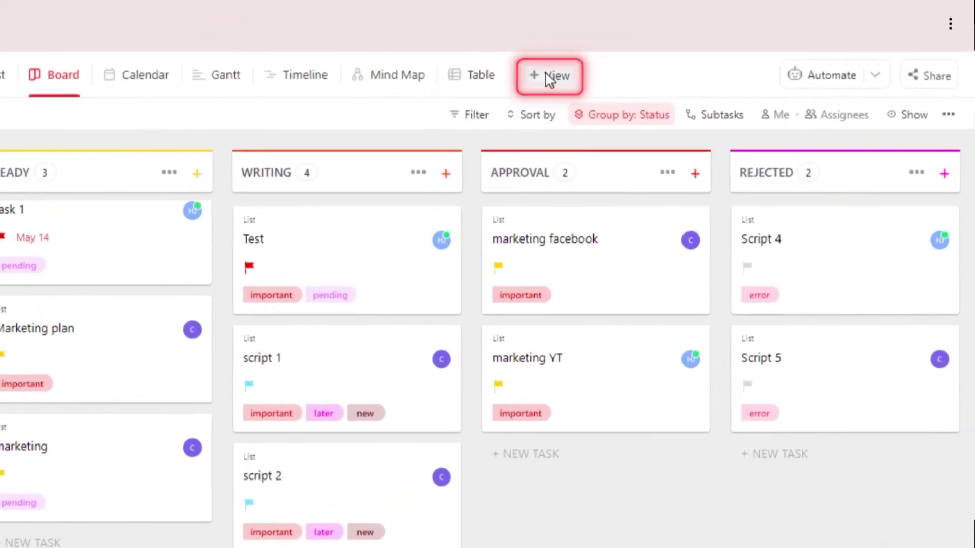
Preview the Board type in the add-view list, then dismiss it to return to the board.
left_click(644, 59)
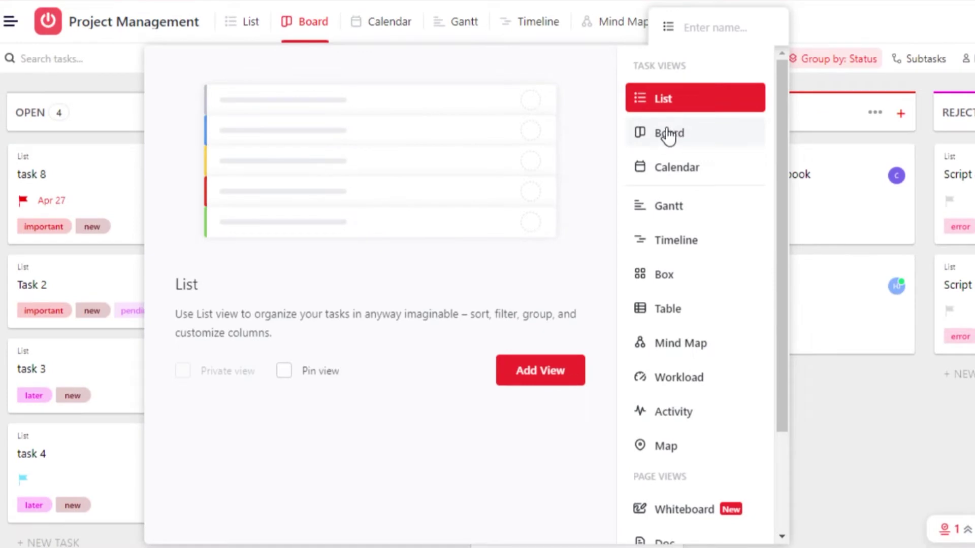
left_click(669, 136)
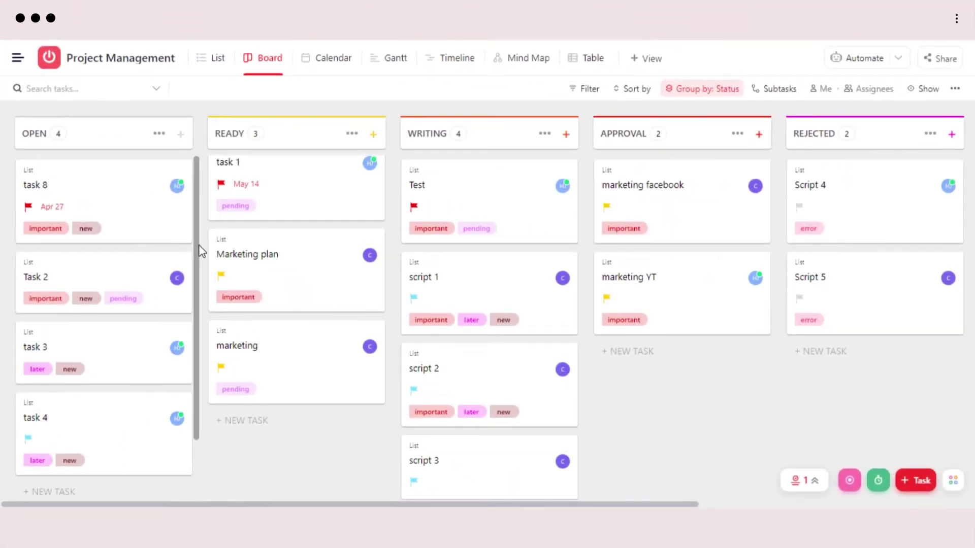
mouse_move(104, 202)
scroll(197, 183, "down", 1)
scroll(197, 182, "up", 1)
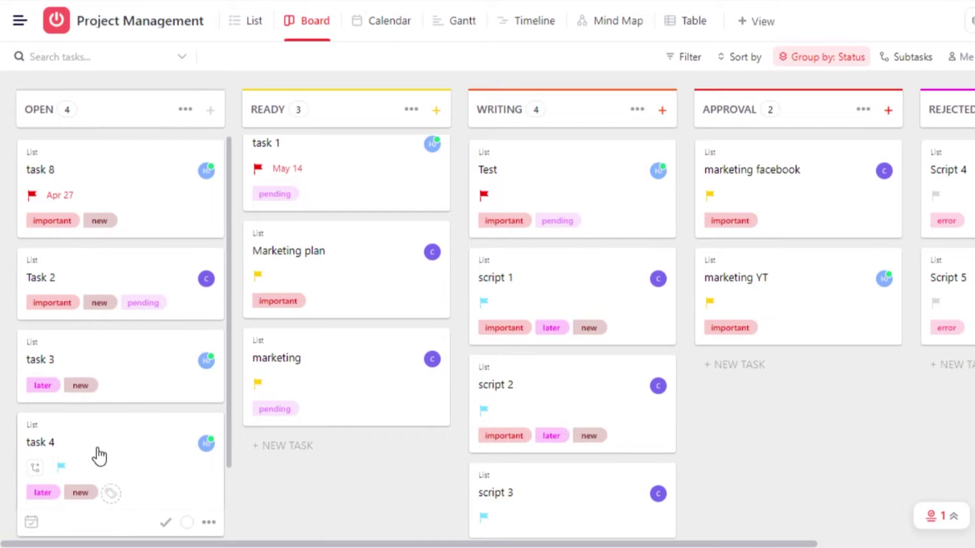
Drag the task 4 card from OPEN into the READY column.
left_click_drag(100, 456, 322, 478)
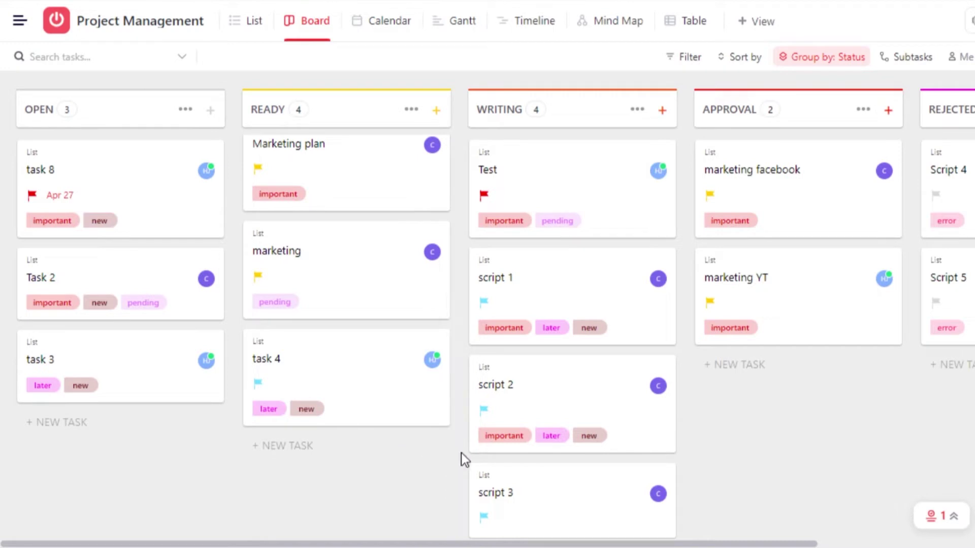
left_click_drag(457, 461, 458, 274)
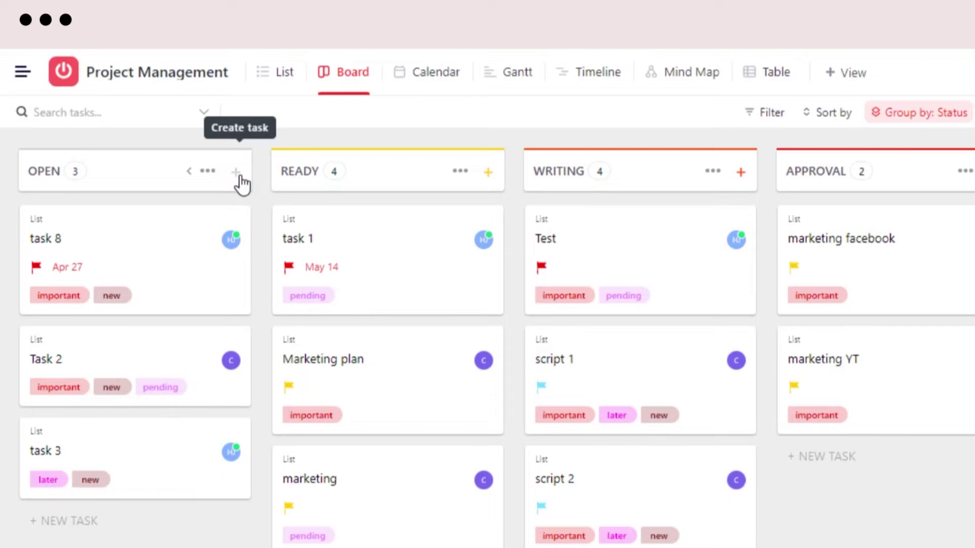
scroll(76, 457, "down", 3)
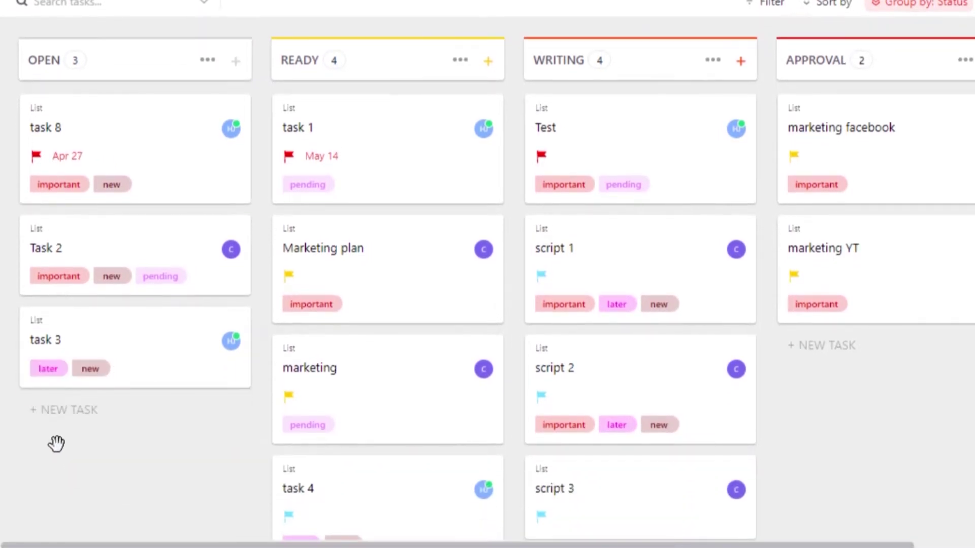
Add a new card named 'task 5' at the bottom of the OPEN column.
left_click(53, 416)
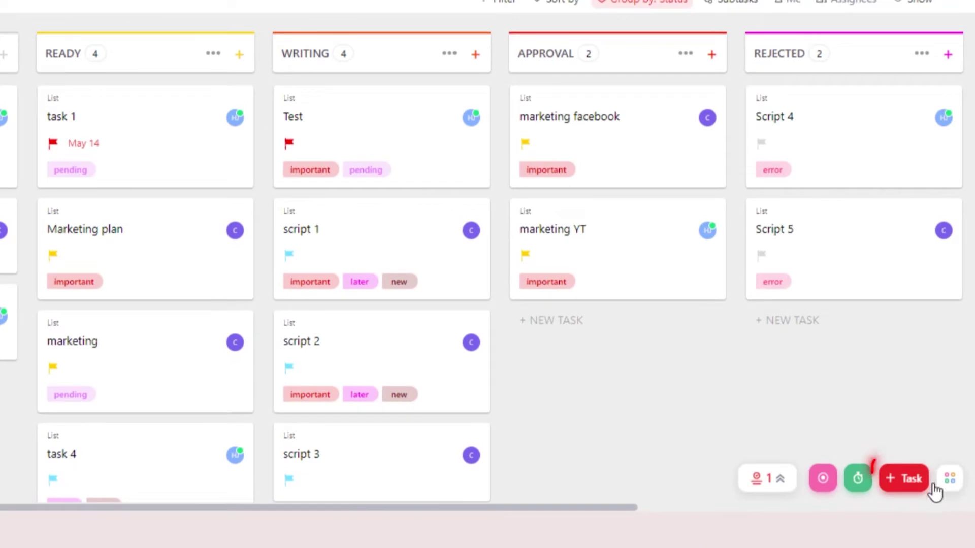
left_click(905, 479)
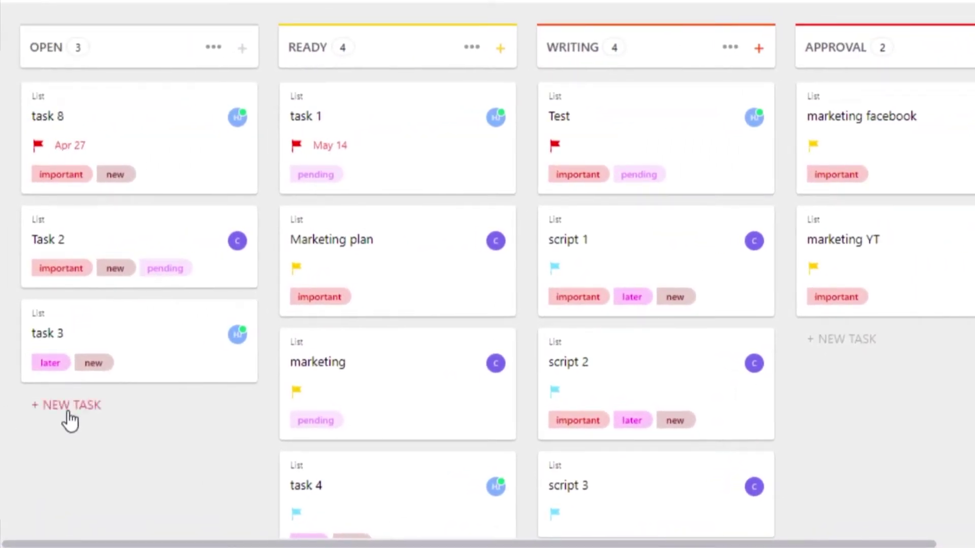
left_click(70, 405)
type("task 5")
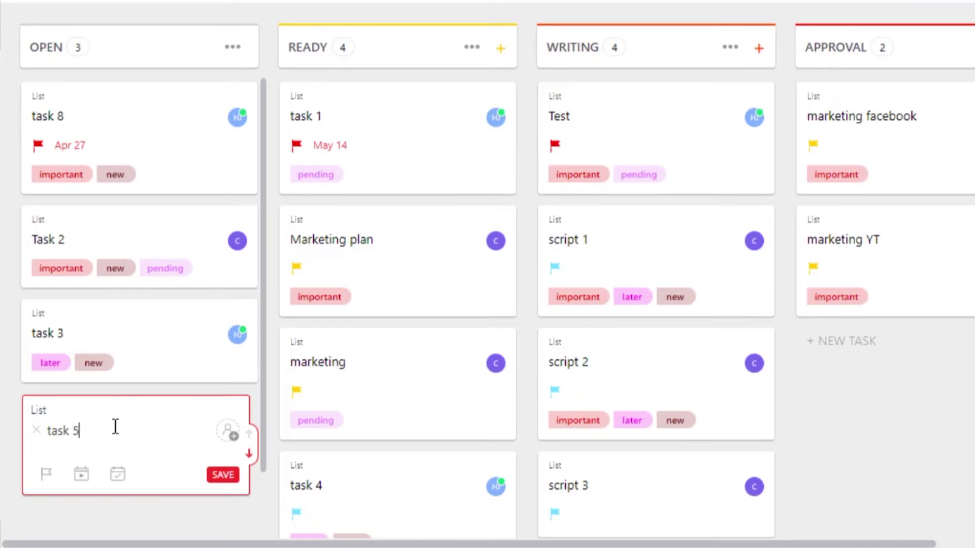
key("Return")
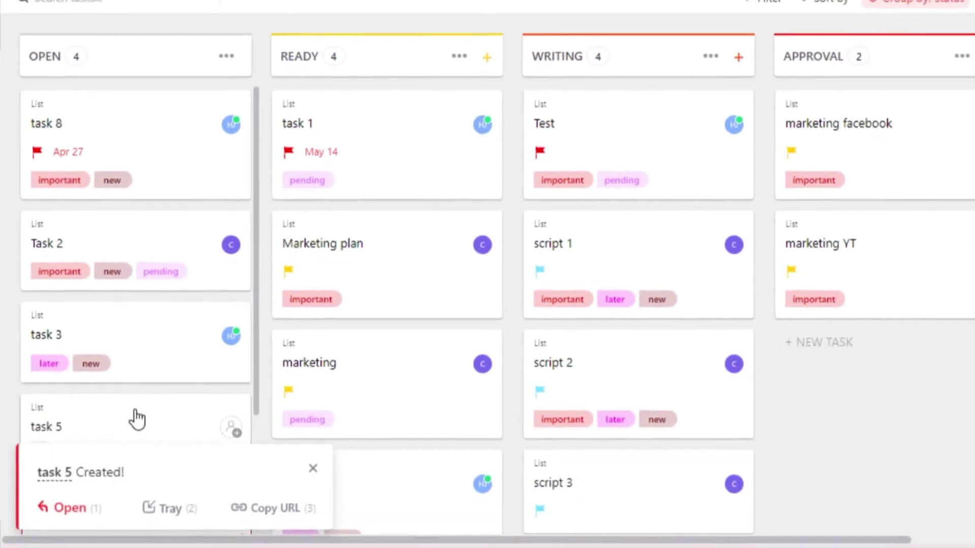
Open task 5's detail window and click into its title and description fields.
left_click(146, 409)
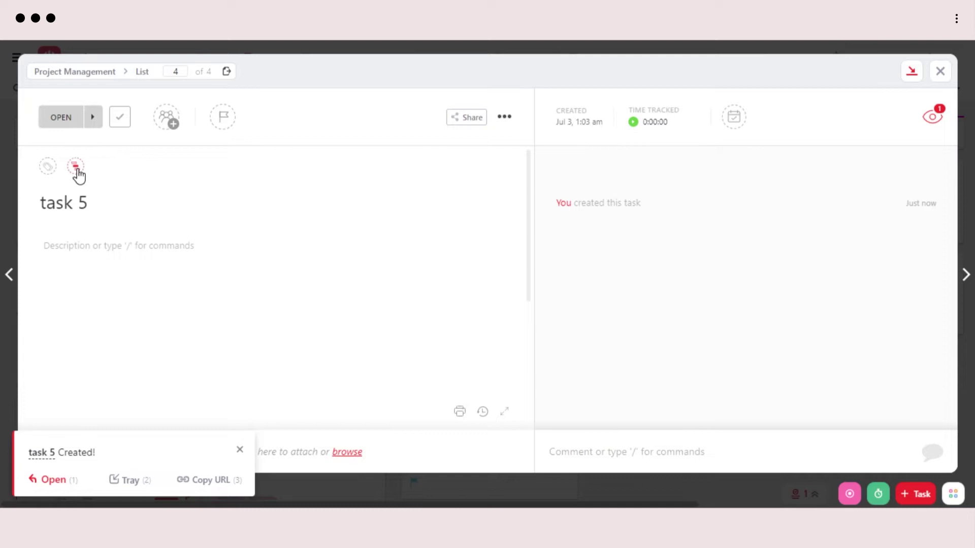
left_click(50, 203)
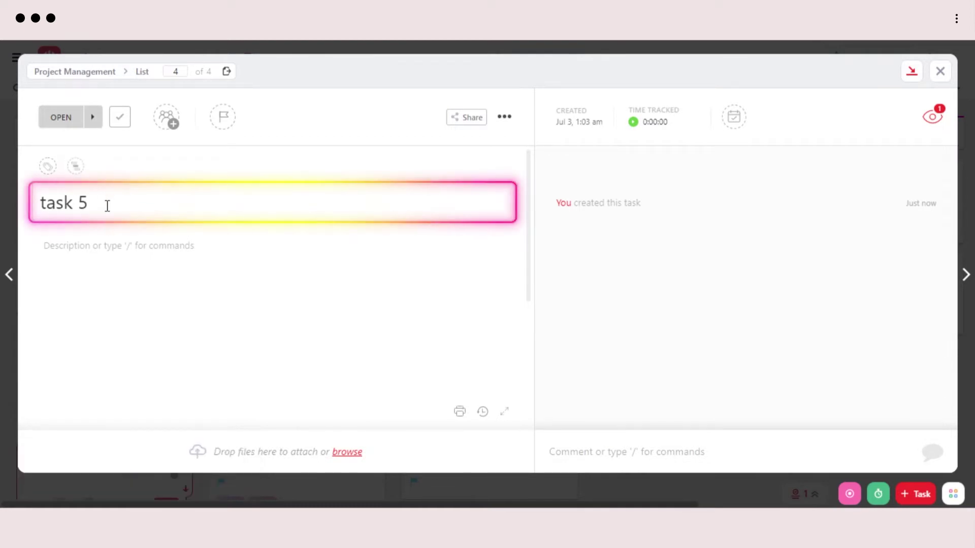
left_click(99, 246)
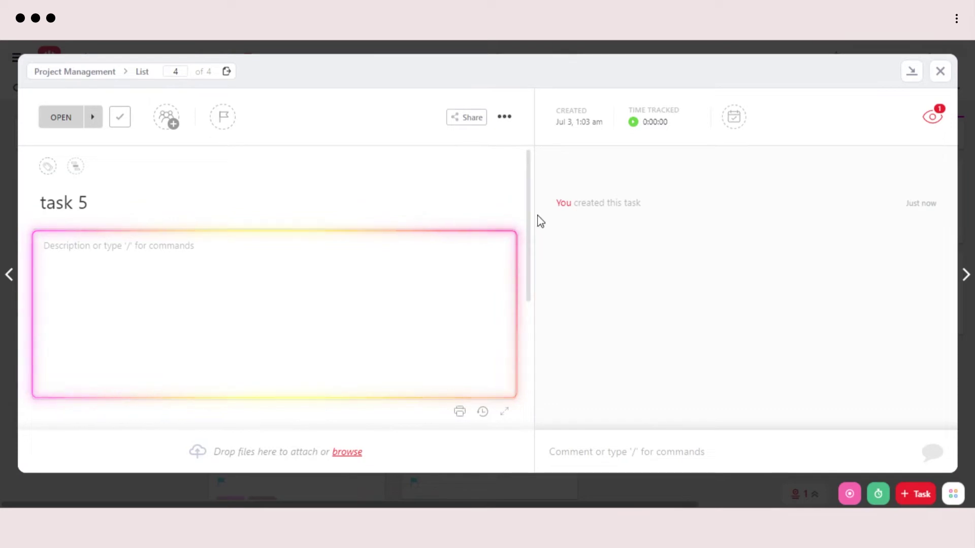
left_click_drag(530, 213, 530, 335)
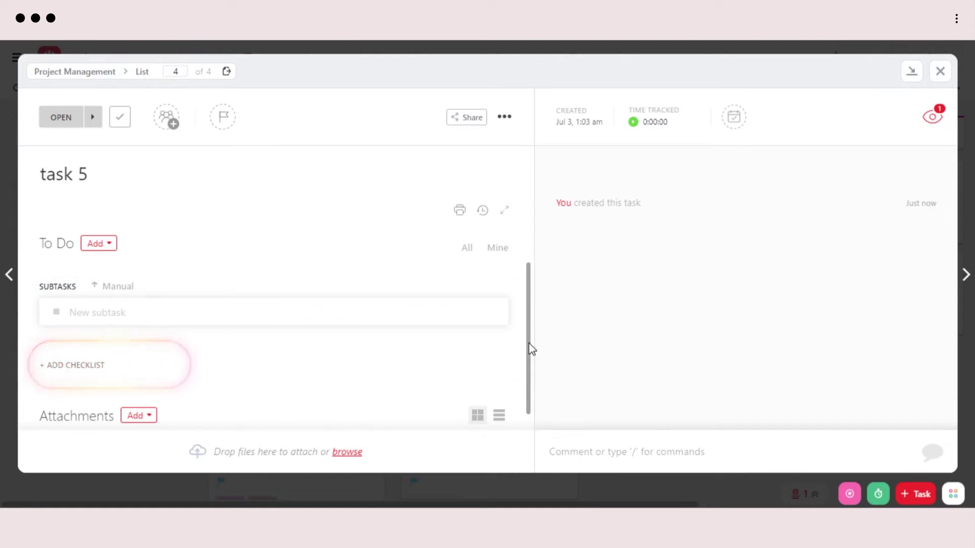
scroll(525, 351, "down", 1)
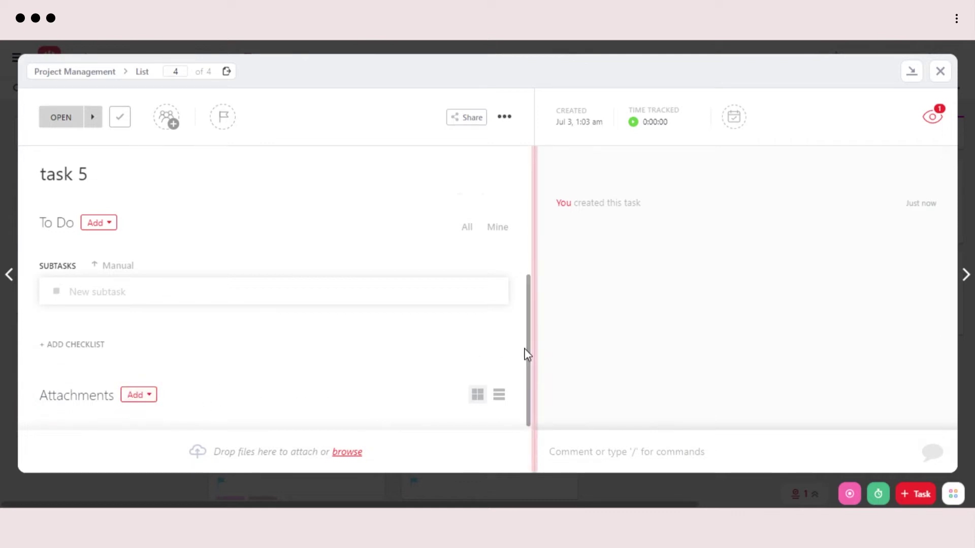
left_click_drag(526, 350, 527, 233)
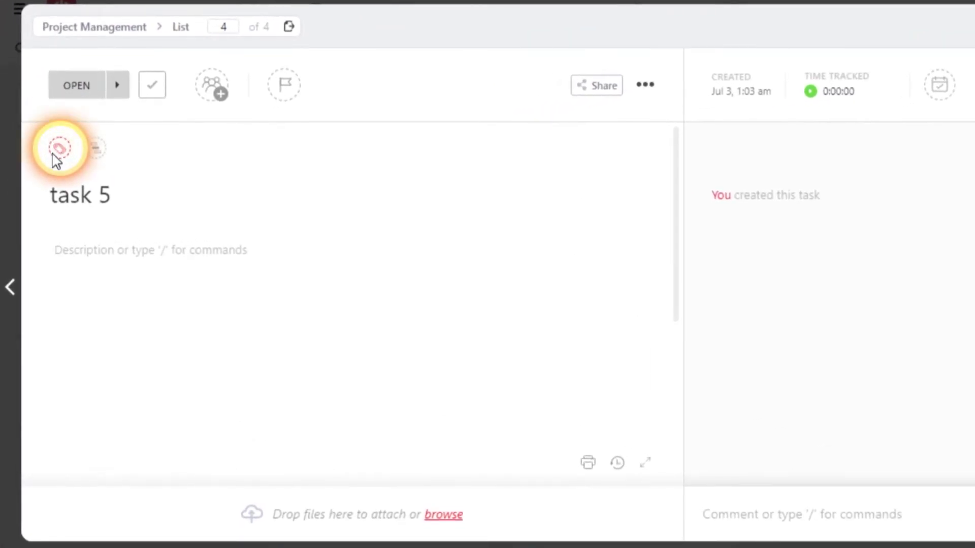
Tag task 5 with a newly created 'test' tag plus the existing 'new' and 'important' tags.
left_click(59, 150)
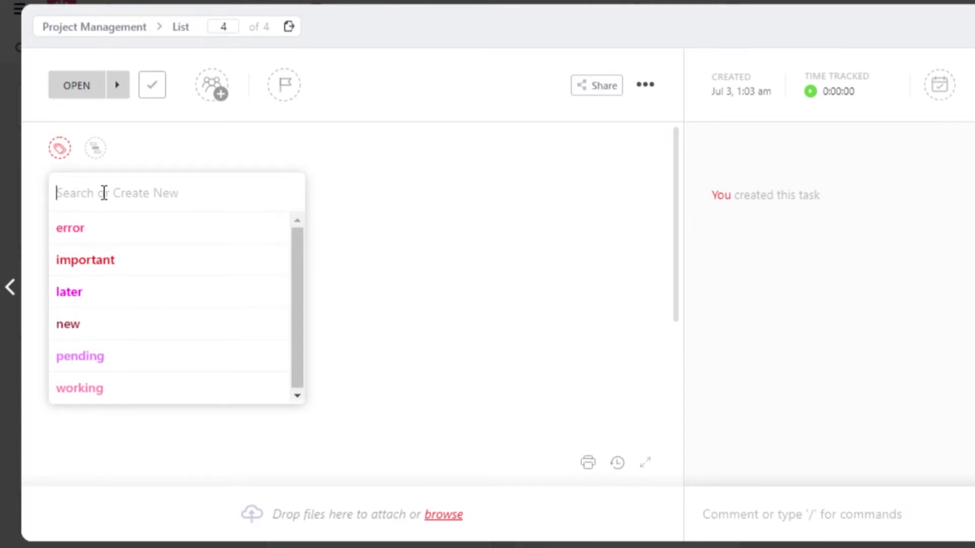
type("test")
key("Return")
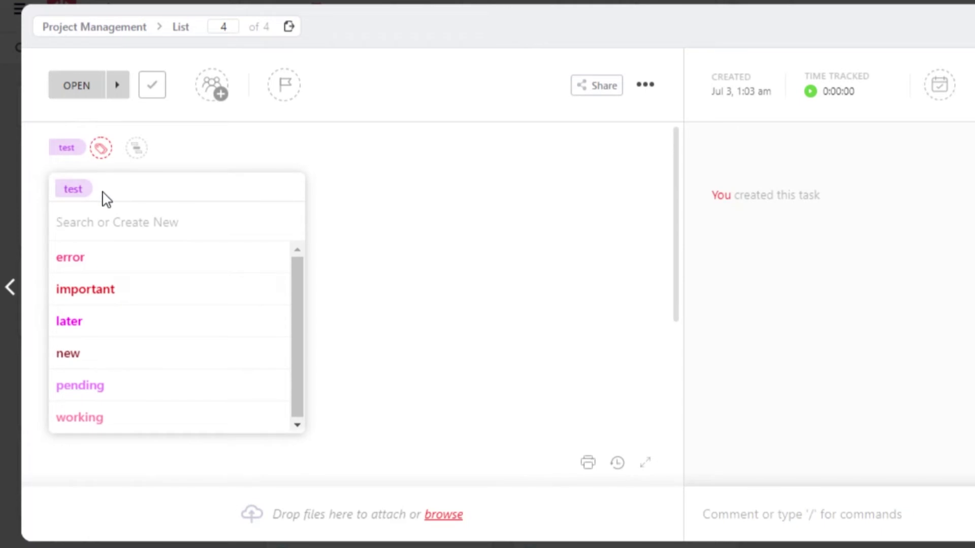
mouse_move(153, 257)
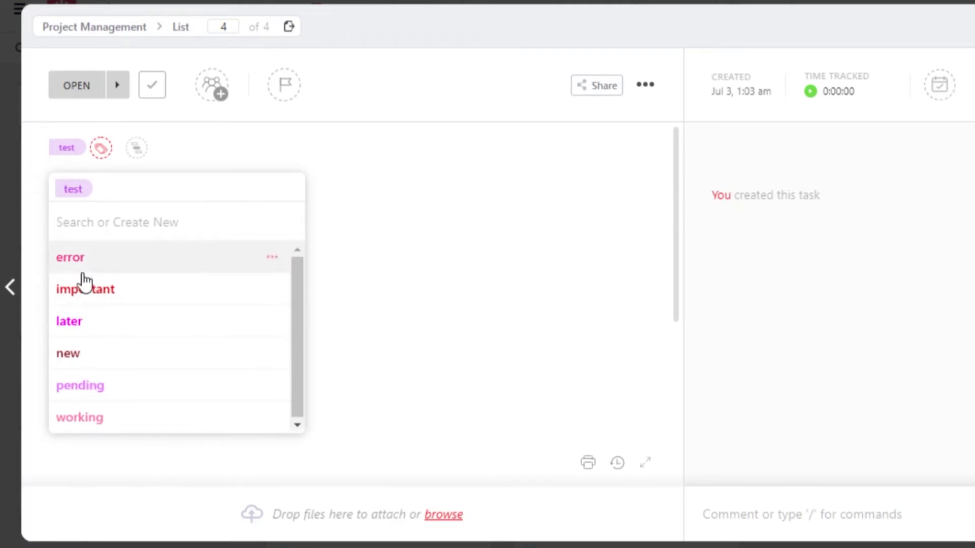
left_click(102, 355)
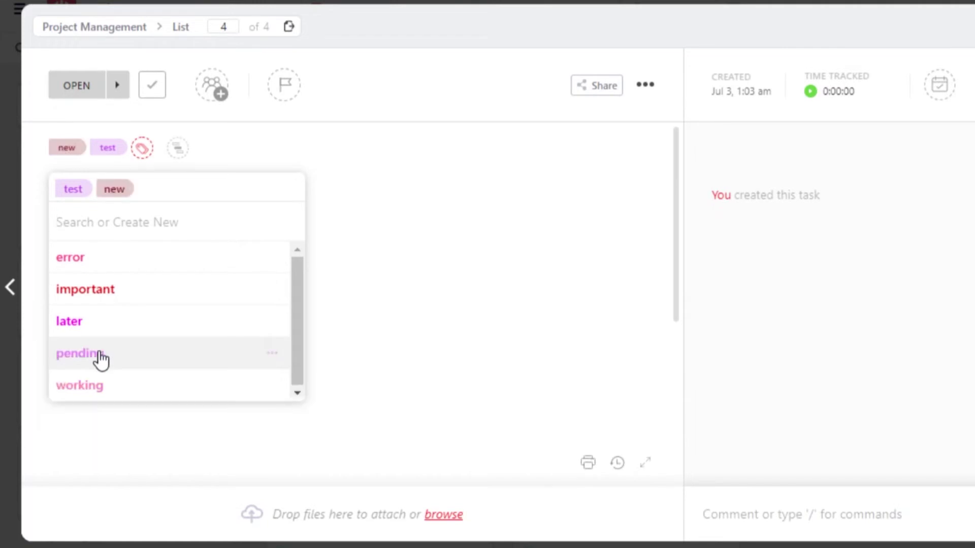
left_click(86, 289)
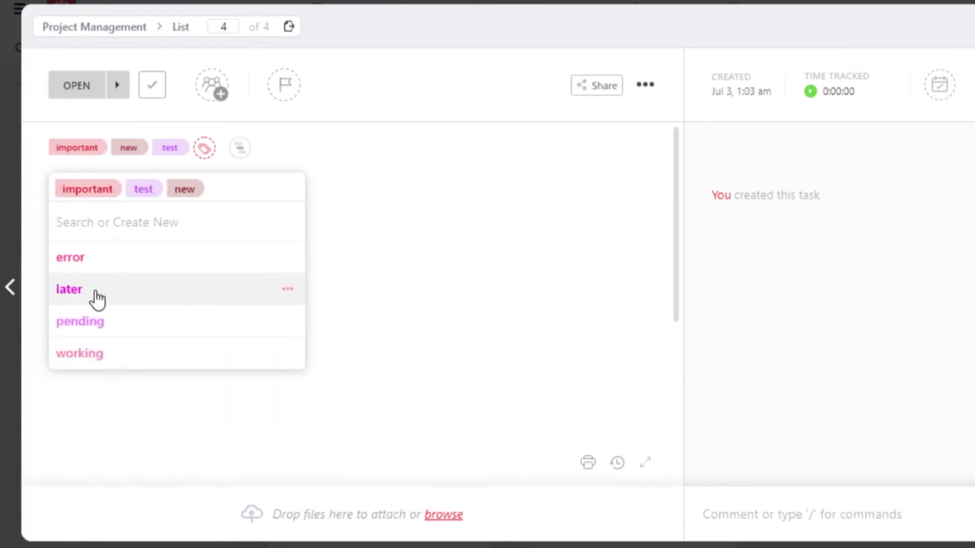
left_click(344, 149)
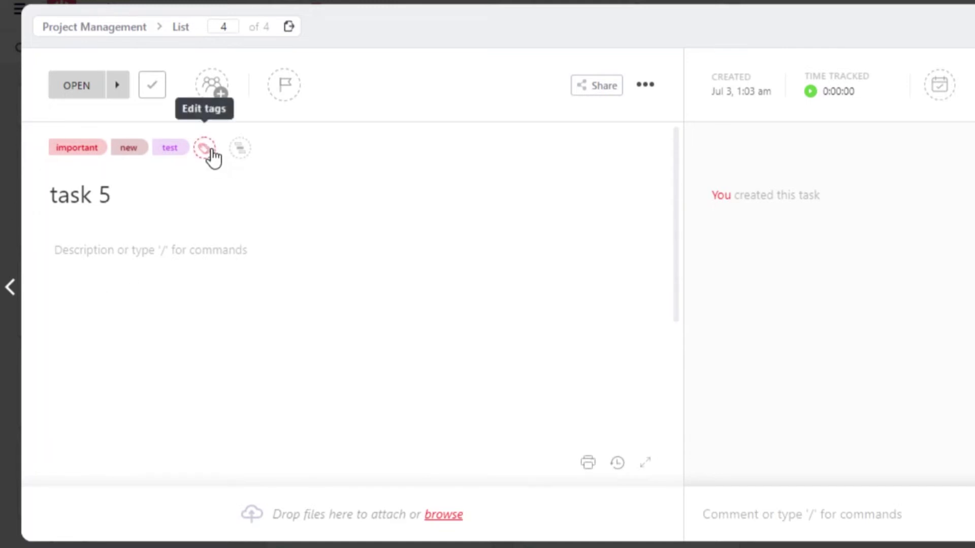
Assign task 5 to myself after briefly opening and closing its dependencies.
left_click(240, 149)
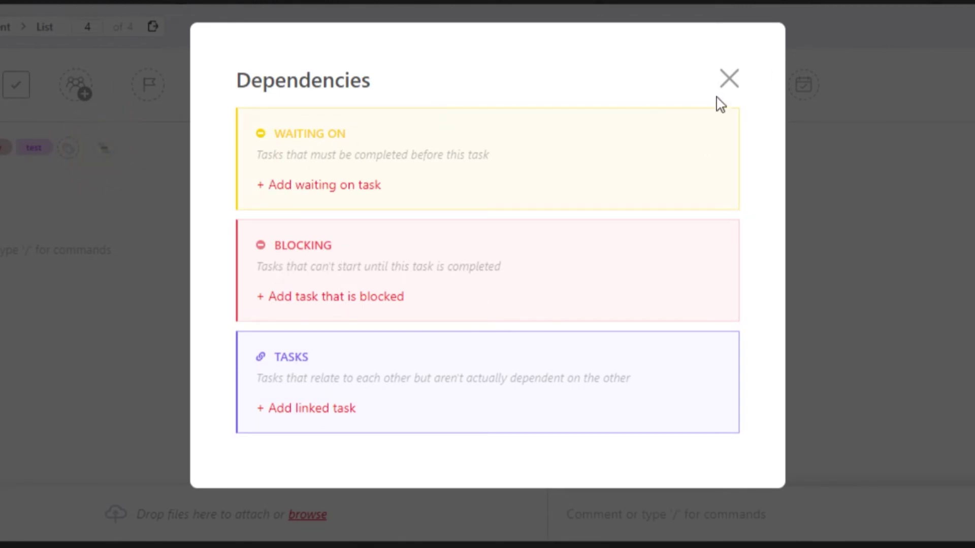
left_click(728, 78)
left_click(213, 85)
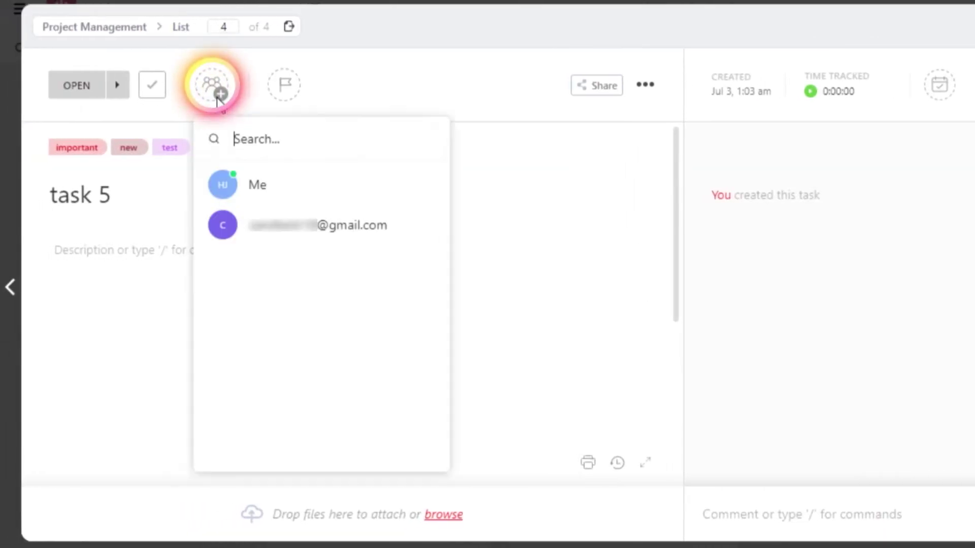
mouse_move(305, 187)
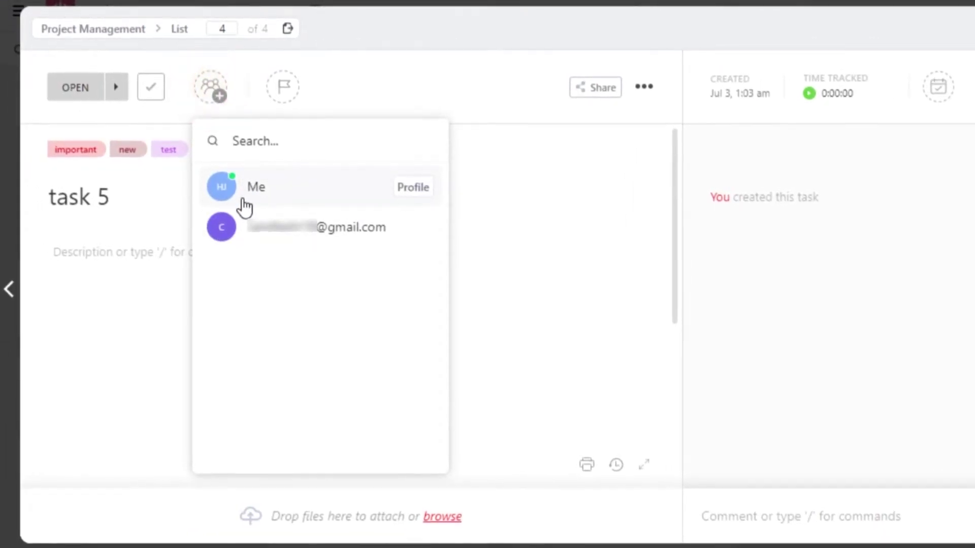
left_click(244, 188)
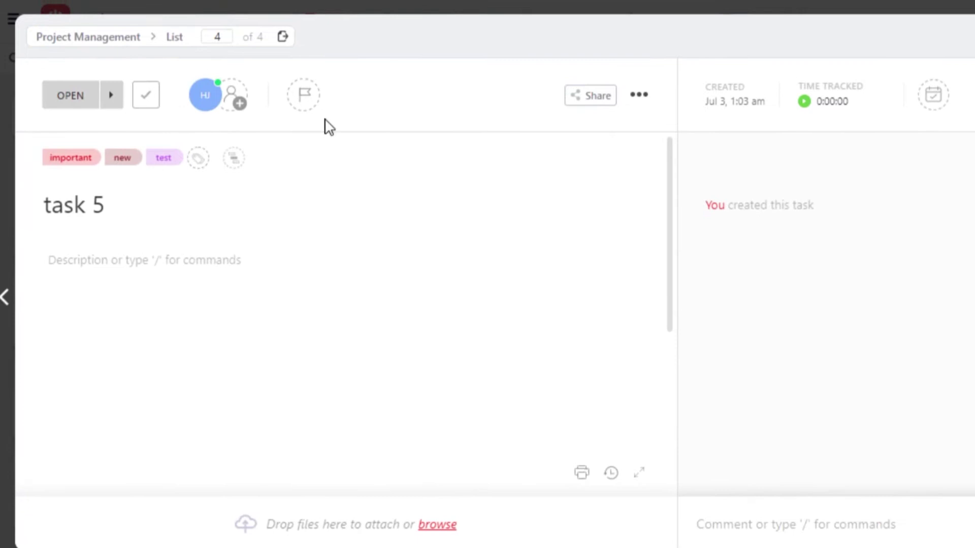
Set task 5's priority to Urgent.
left_click(303, 95)
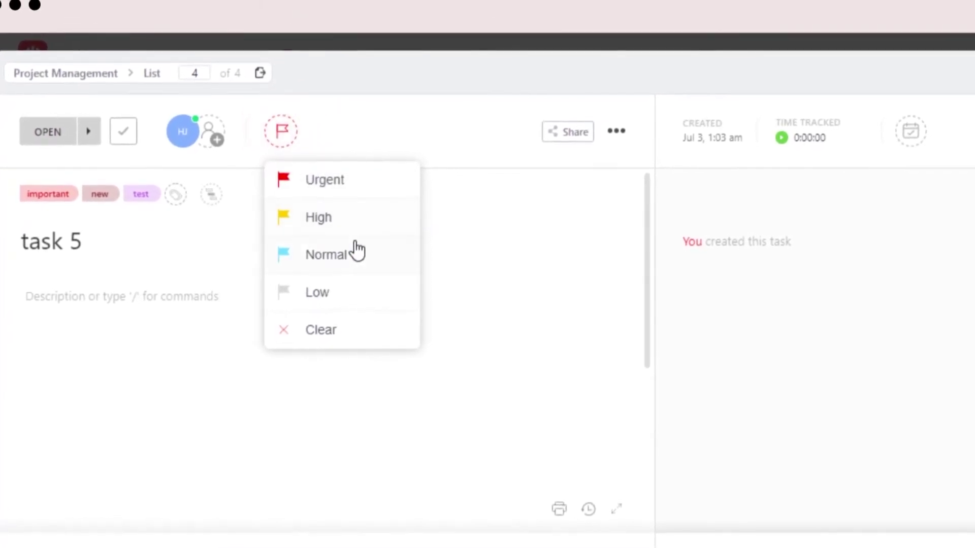
left_click(315, 189)
left_click(566, 137)
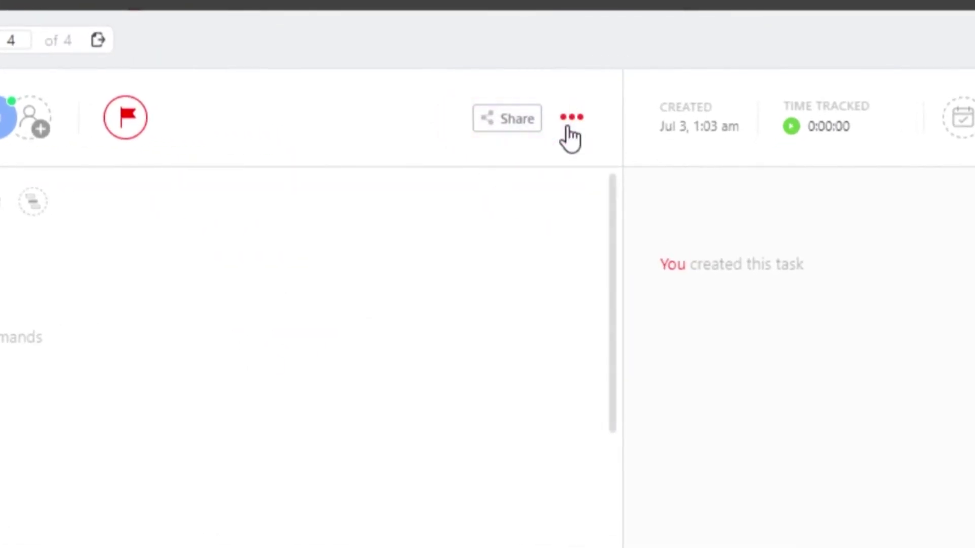
Run task 5's timer briefly to log about seven seconds of tracked time.
left_click(571, 120)
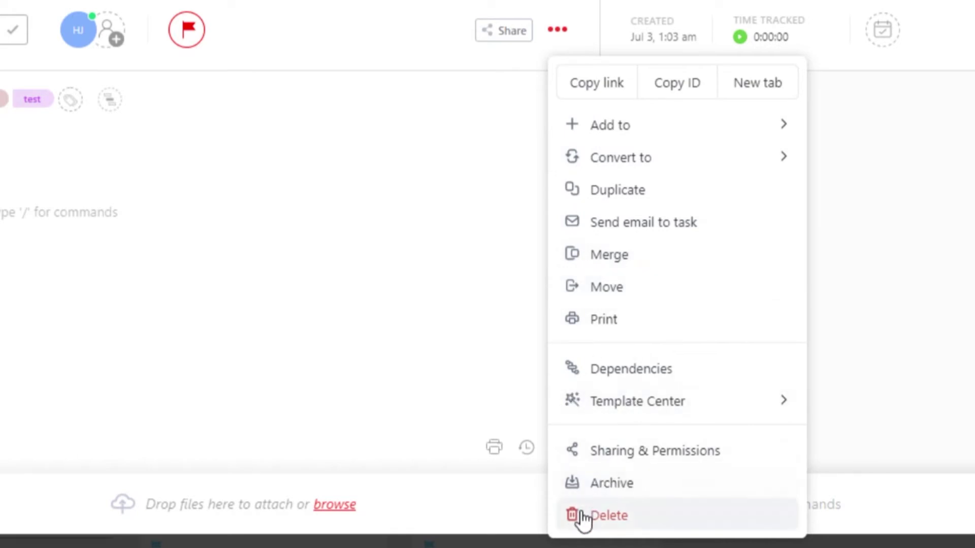
left_click(443, 351)
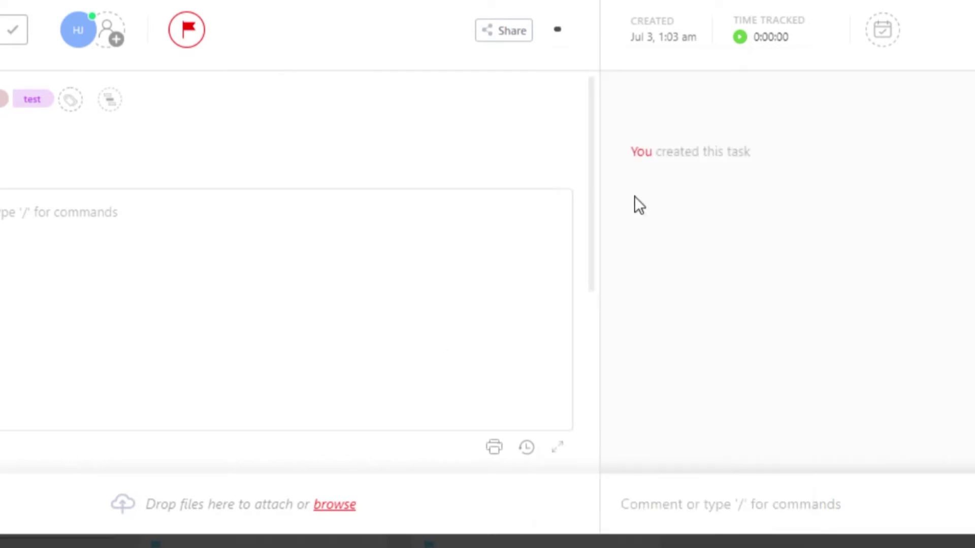
mouse_move(765, 36)
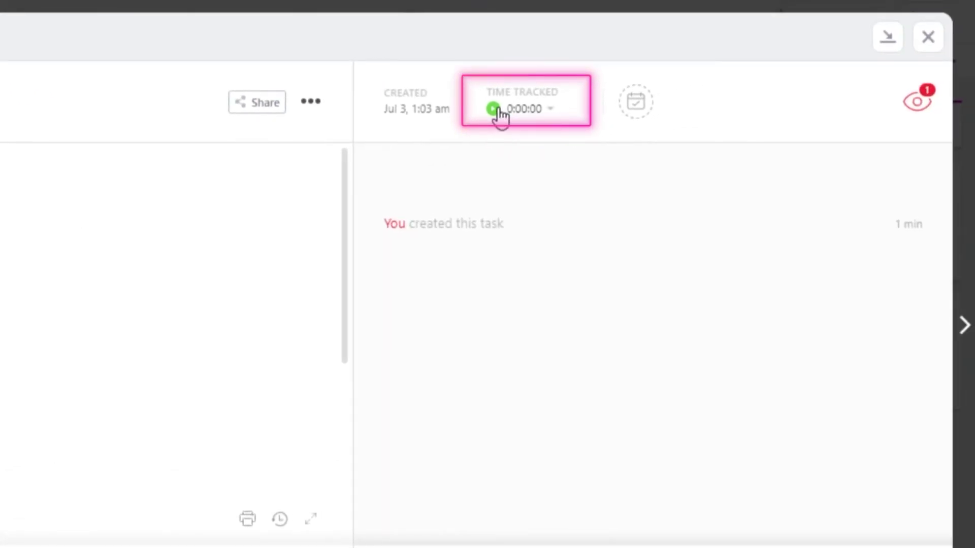
left_click(494, 110)
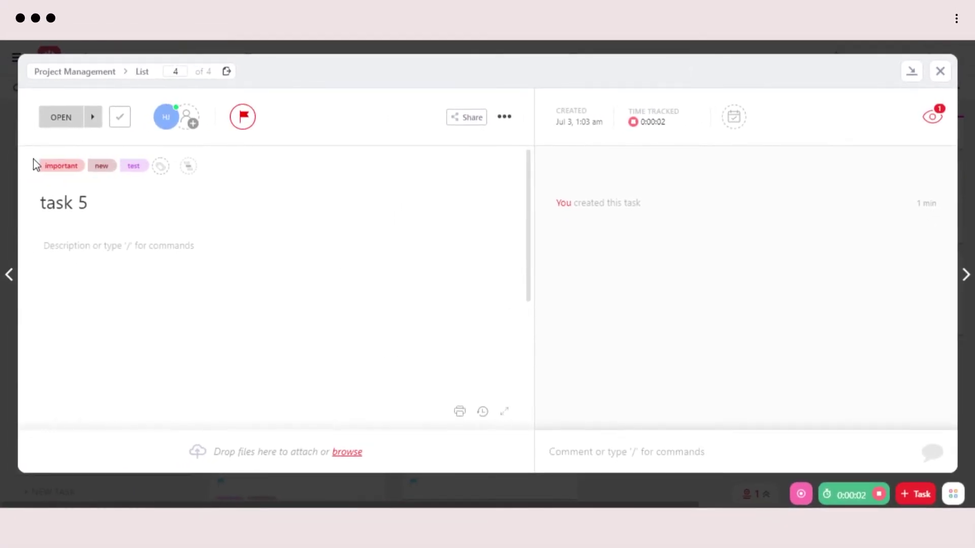
left_click(59, 204)
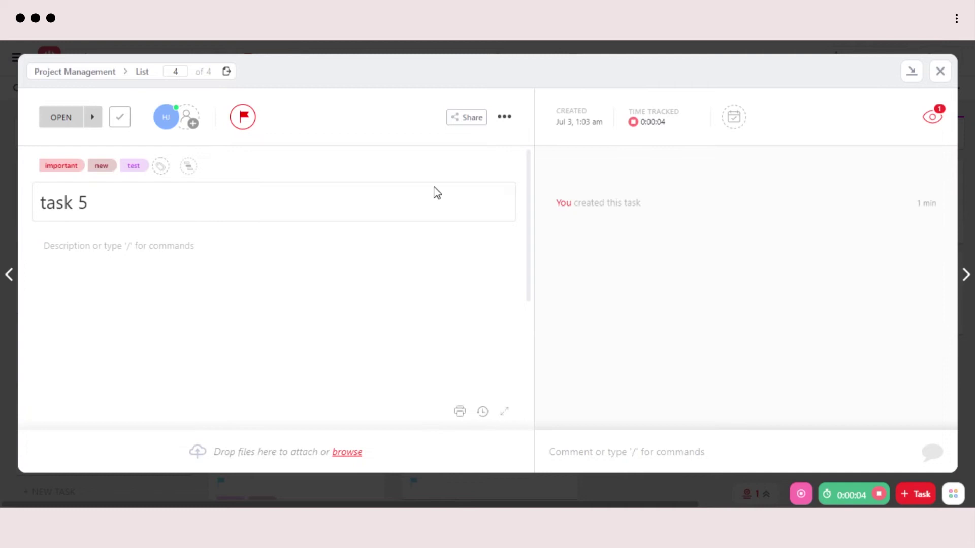
left_click(634, 122)
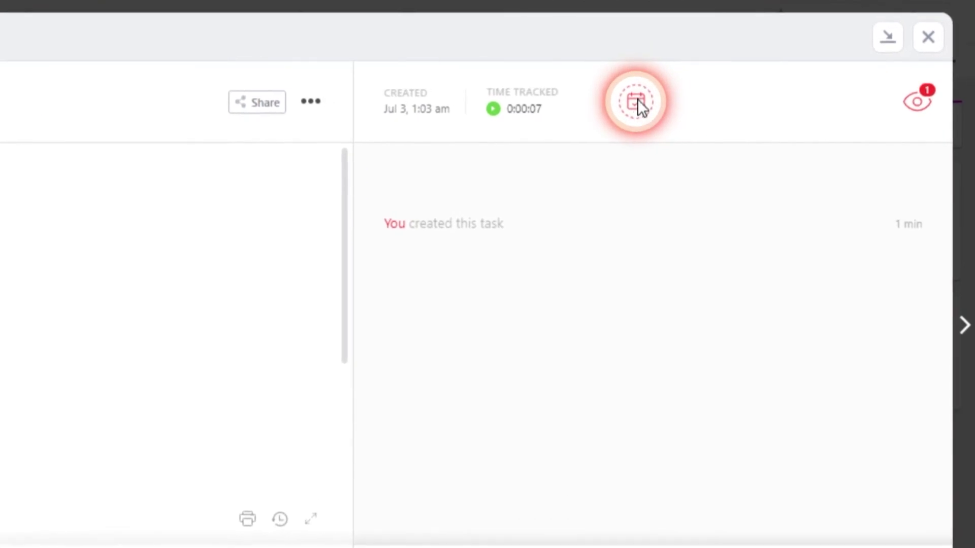
Make task 5 due tomorrow, July 4, and close its detail window.
left_click(637, 99)
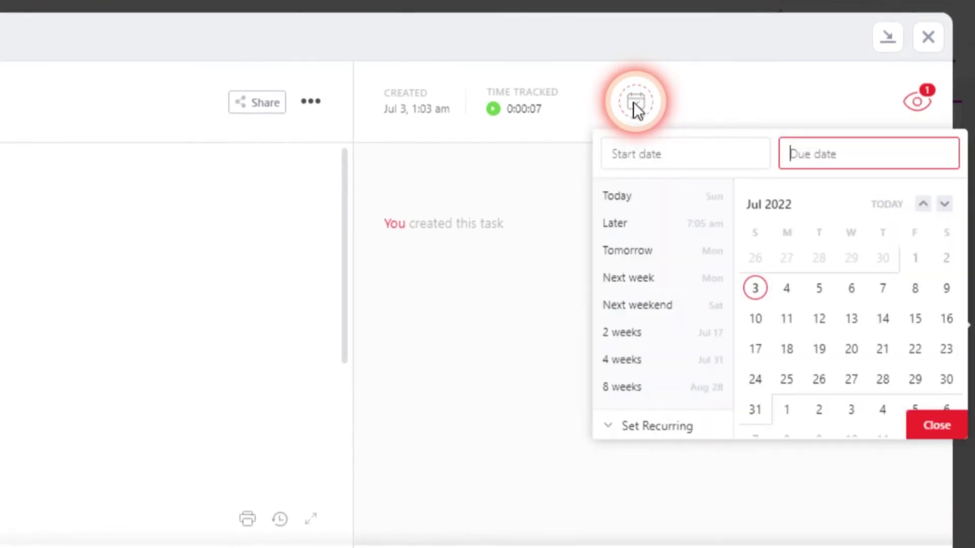
left_click(786, 288)
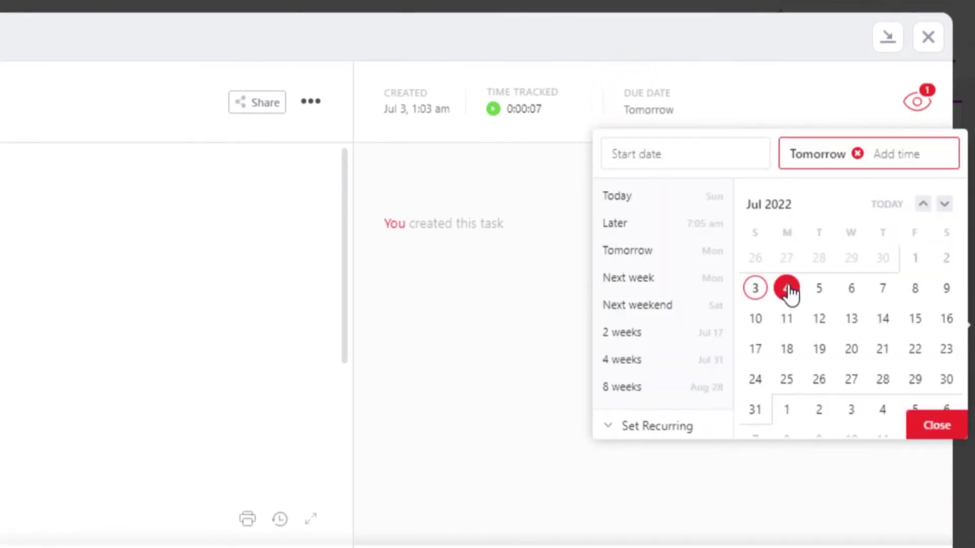
left_click(558, 367)
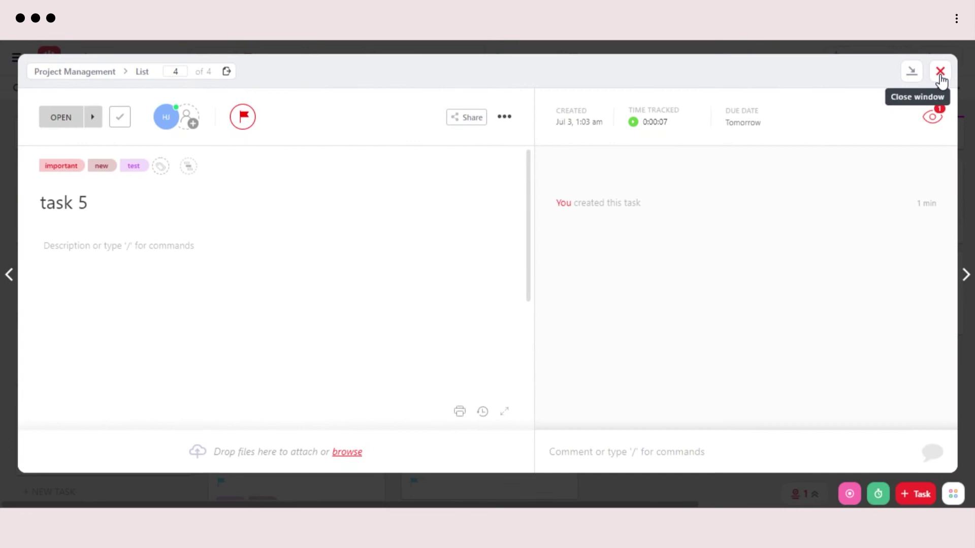
left_click(939, 71)
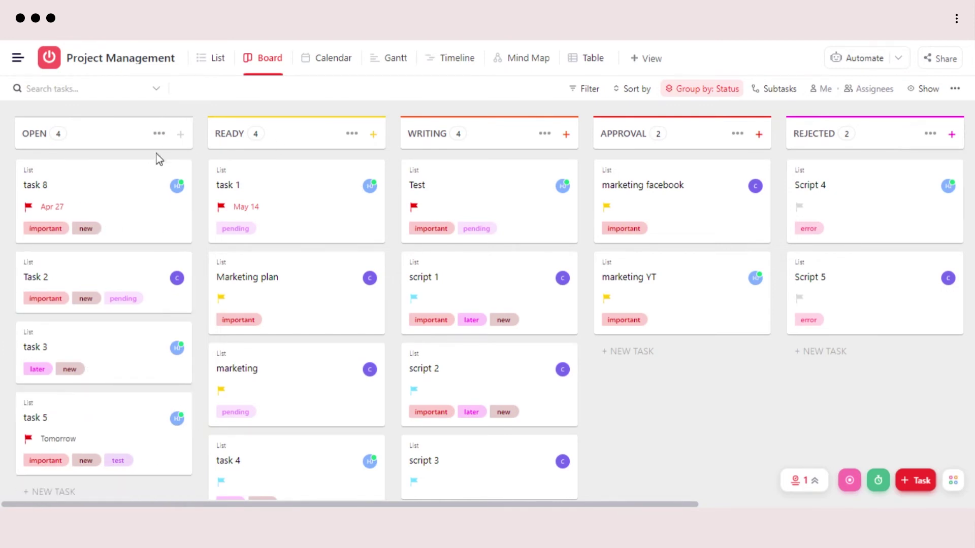
mouse_move(196, 183)
left_mouse_down()
mouse_move(196, 278)
mouse_move(198, 134)
left_mouse_up()
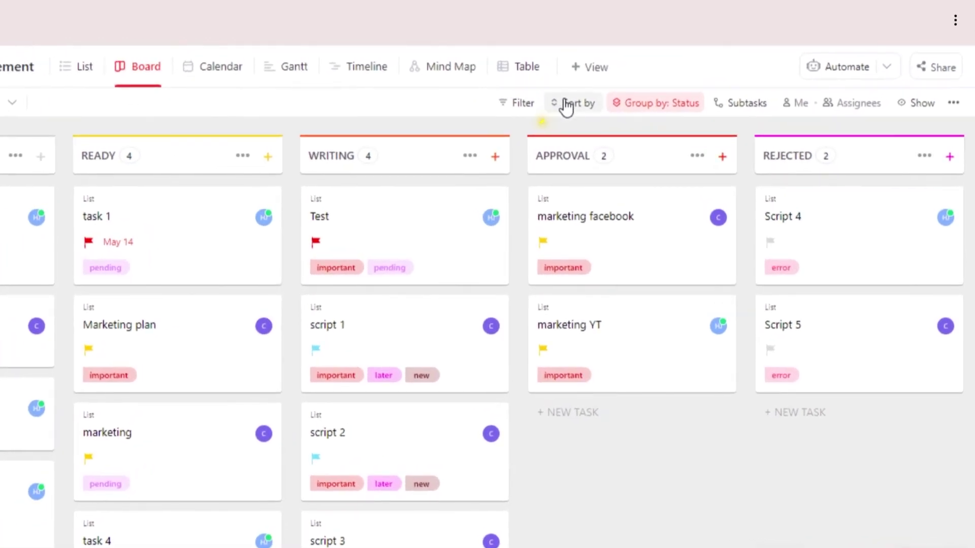
left_click(572, 104)
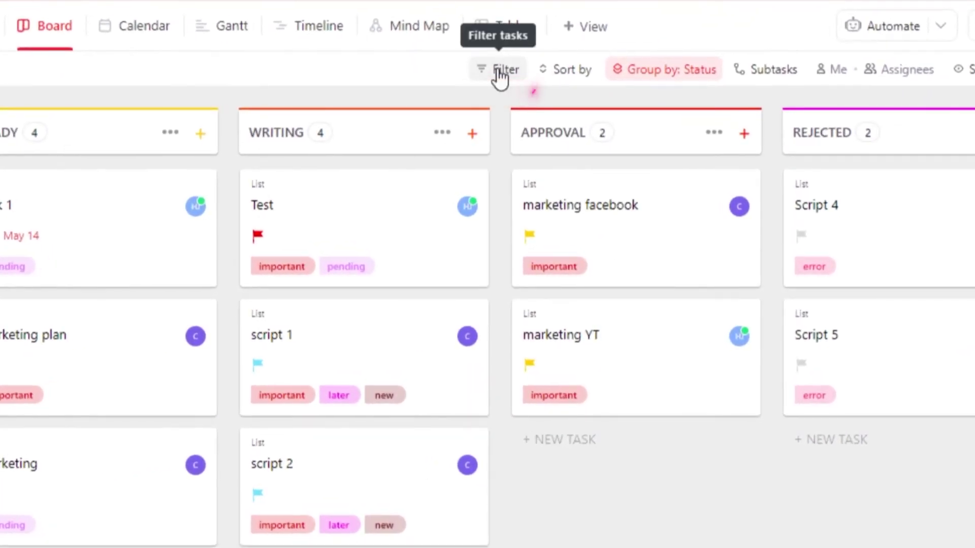
left_click(521, 101)
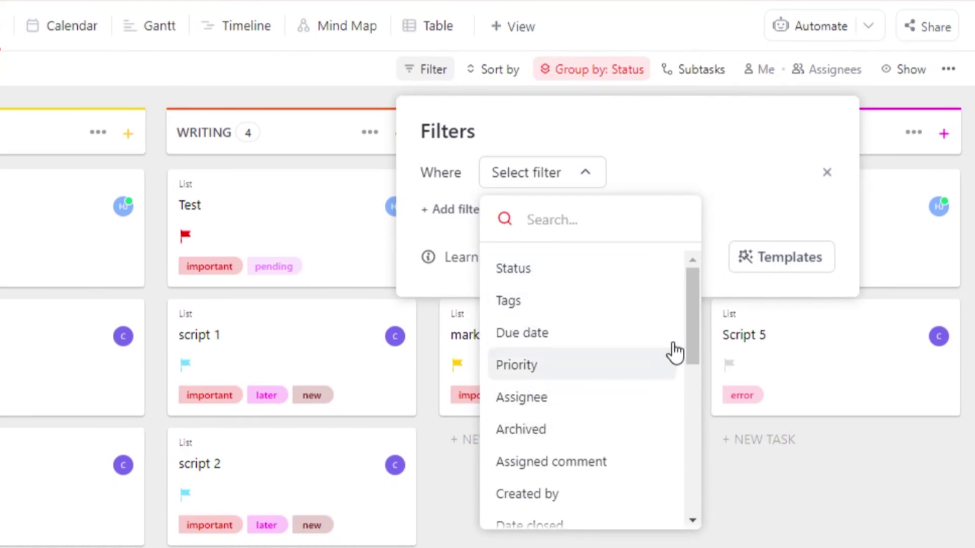
left_click(694, 314)
key("Escape")
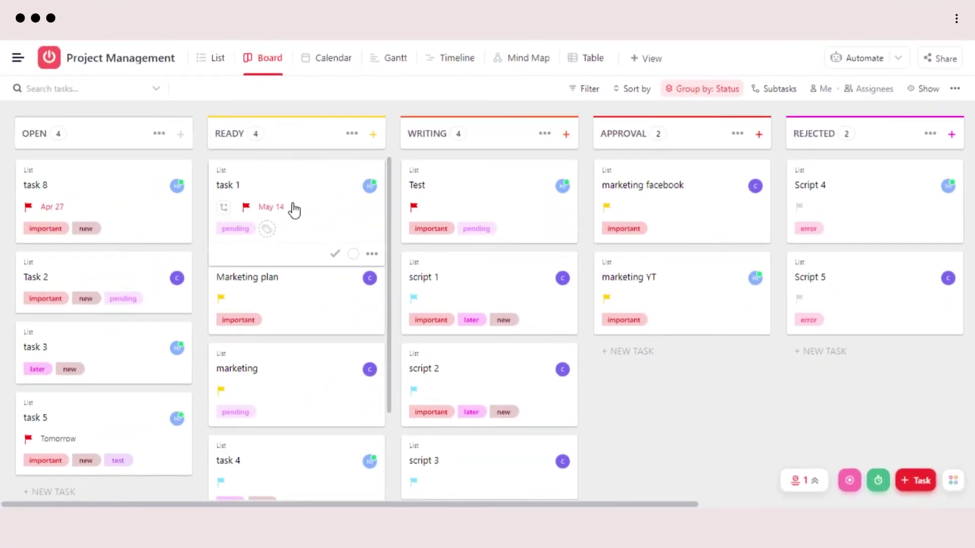
left_click_drag(389, 208, 390, 301)
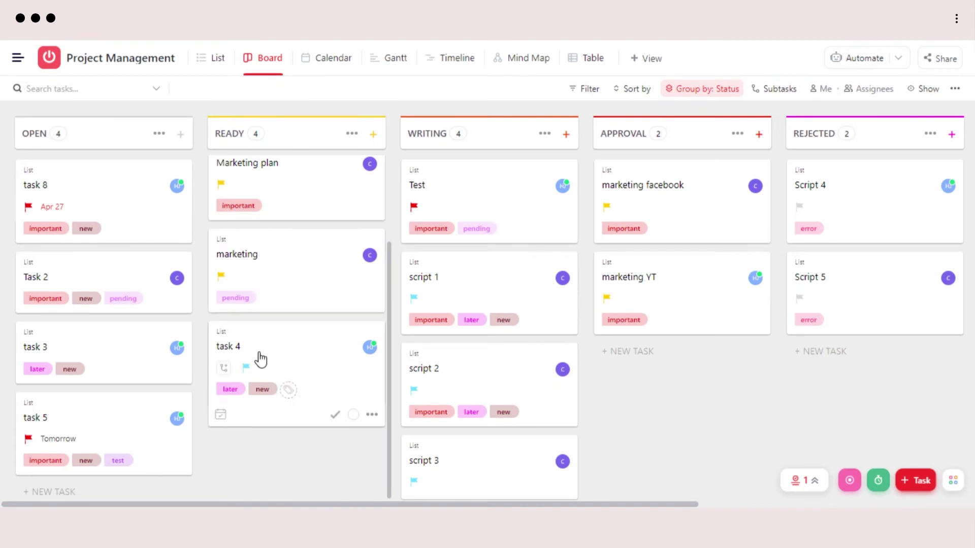
scroll(232, 428, "up", 3)
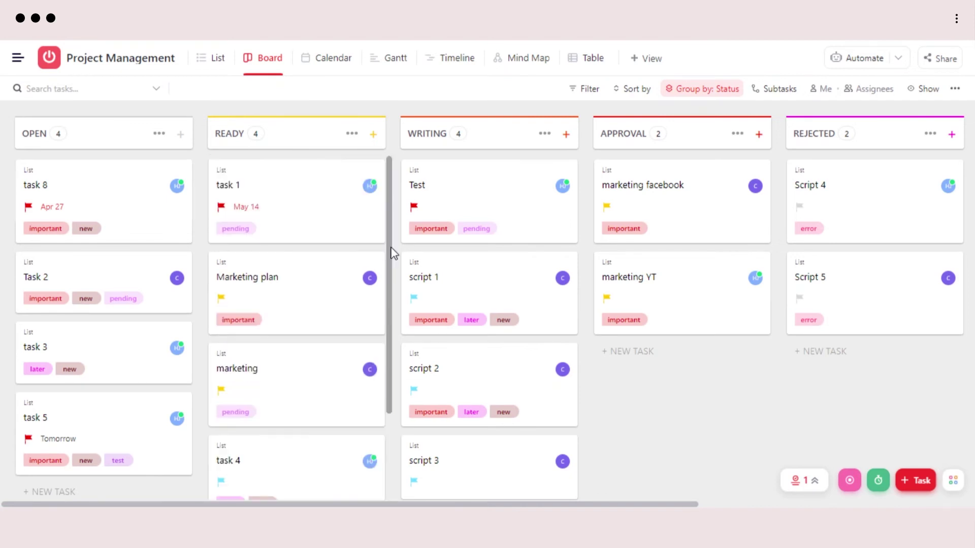
left_click(352, 133)
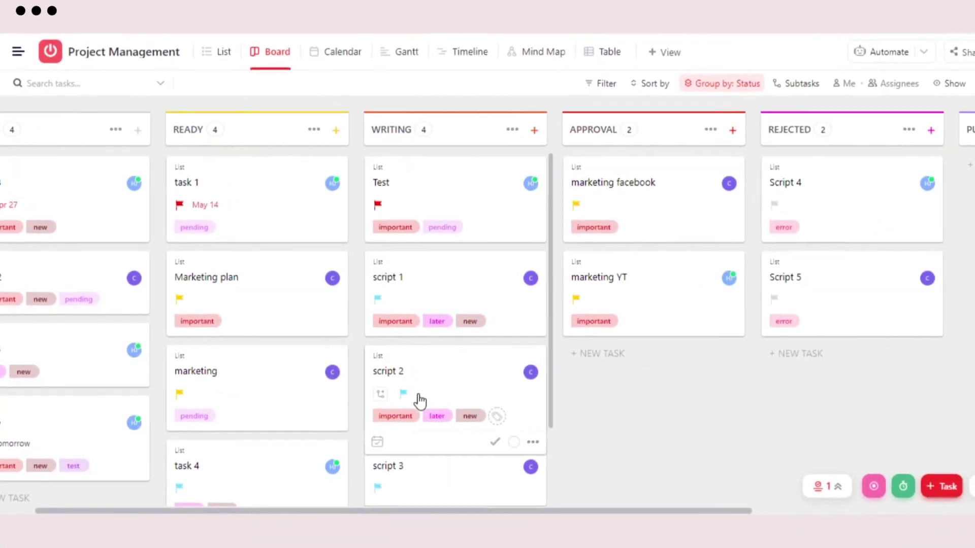
mouse_move(280, 503)
left_mouse_down()
mouse_move(239, 503)
mouse_move(609, 503)
left_mouse_up()
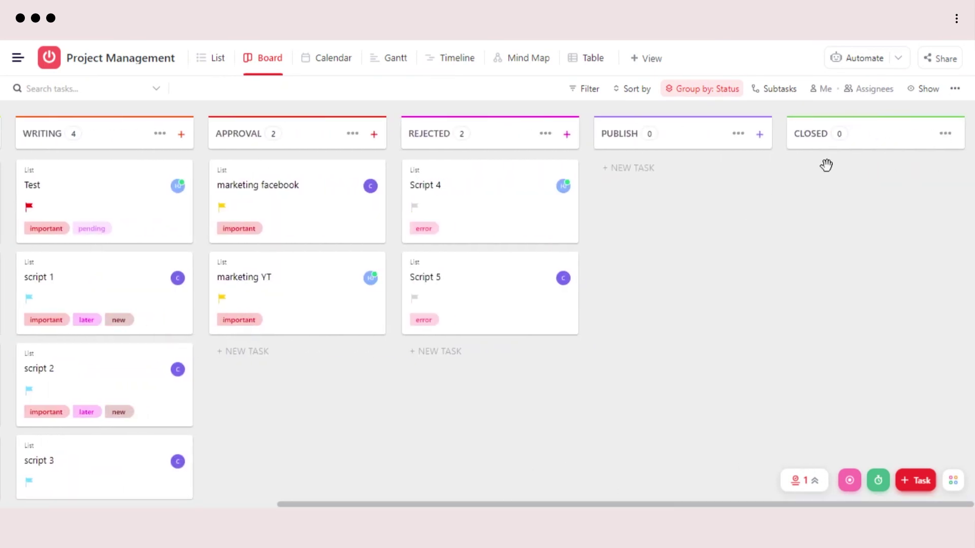
left_click_drag(358, 503, 137, 502)
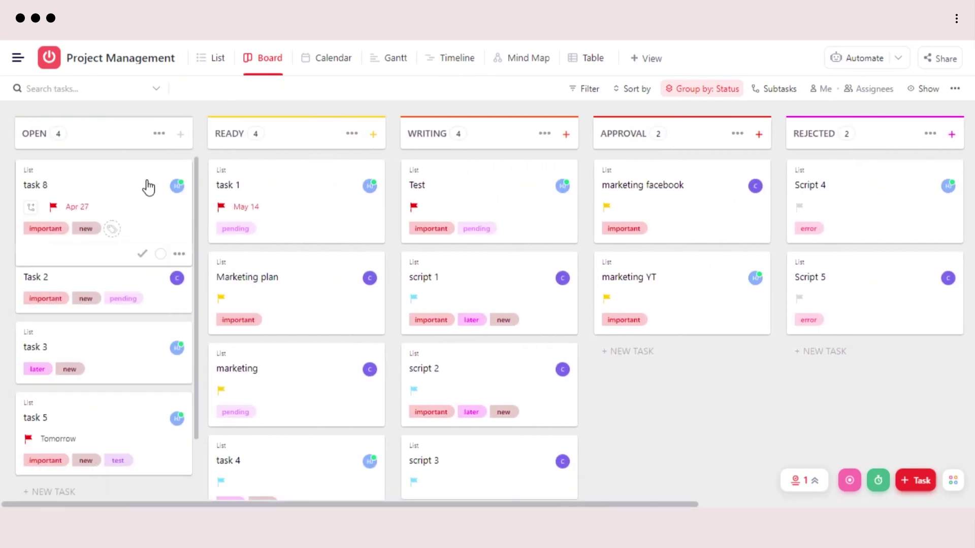